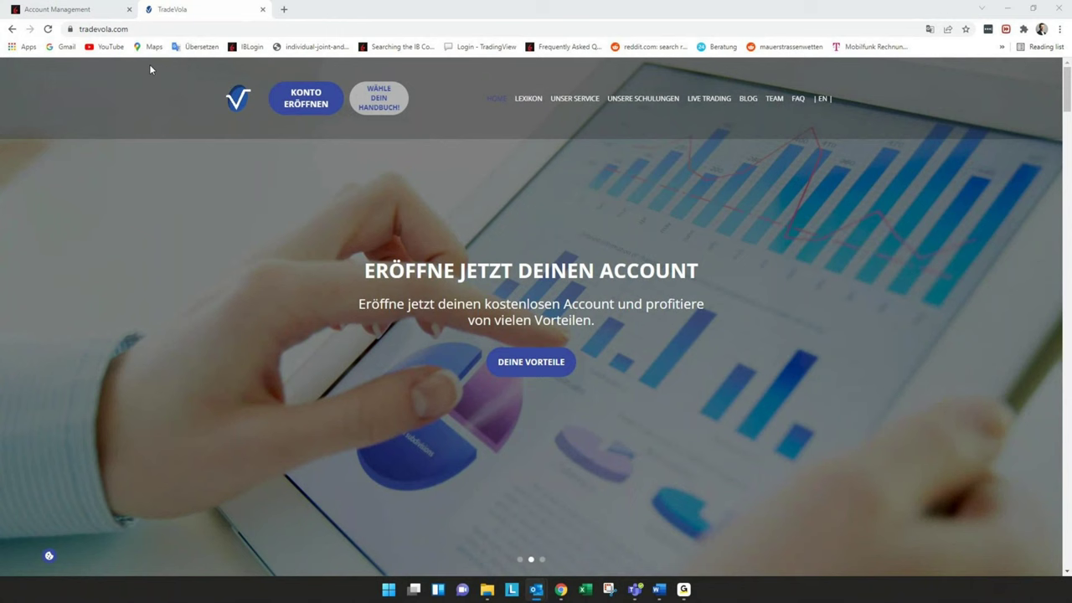
From the Account Management tab, open Settings through the top-right user menu
click(85, 15)
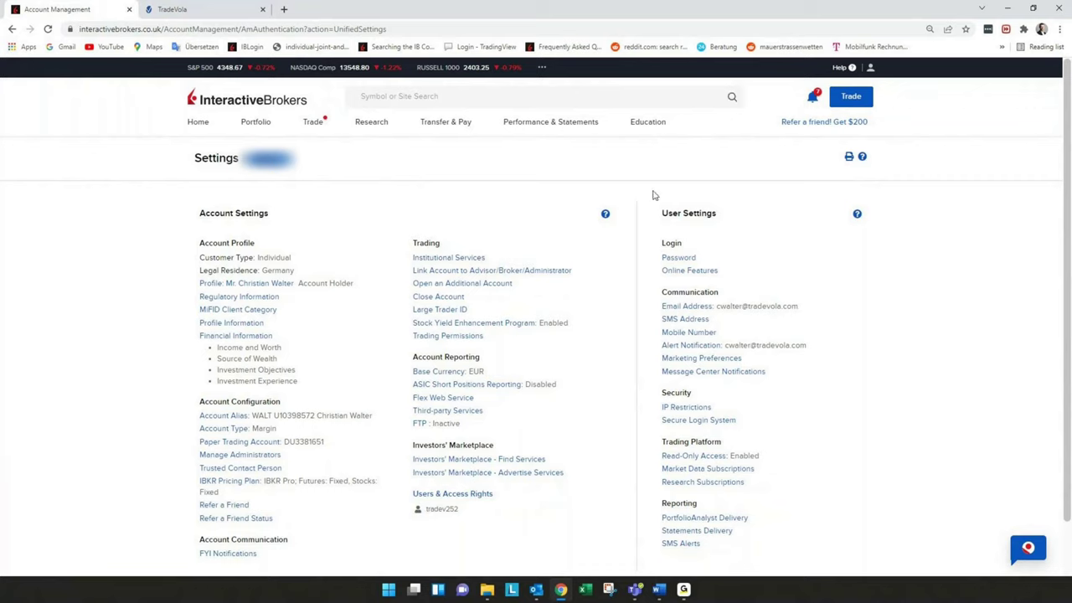
click(870, 68)
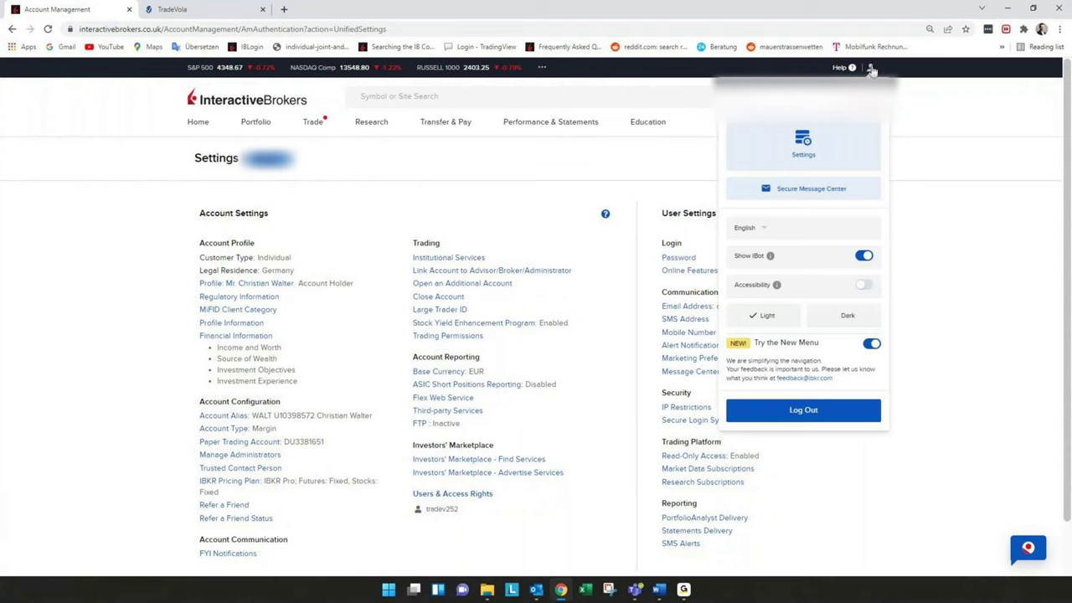
click(810, 149)
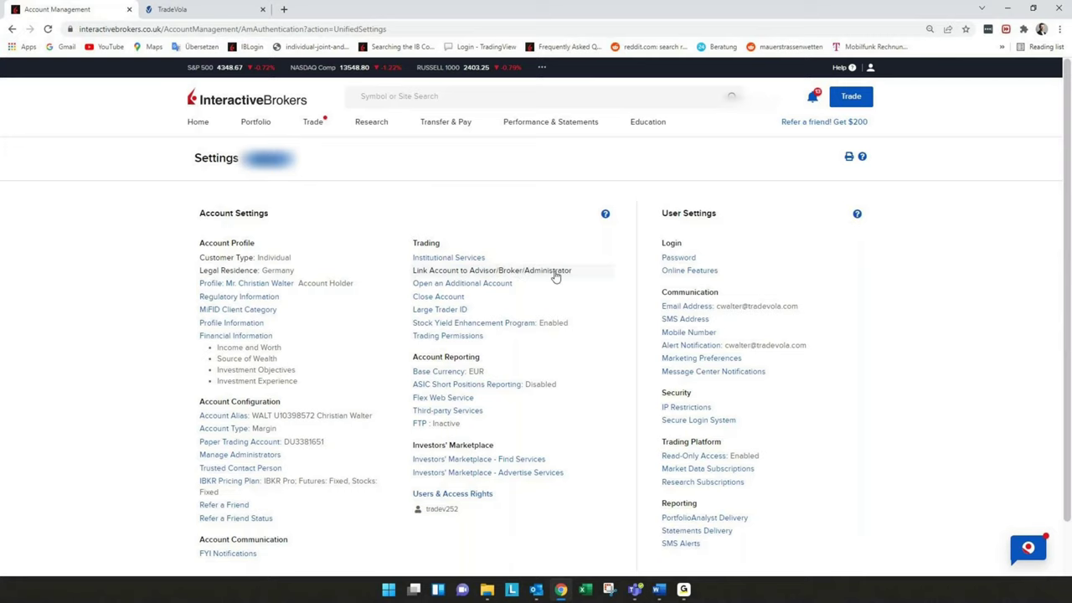
Under Link Account to Advisor/Broker/Administrator, choose 'Link my Existing Account to an Advisor/Broker' and continue
click(518, 272)
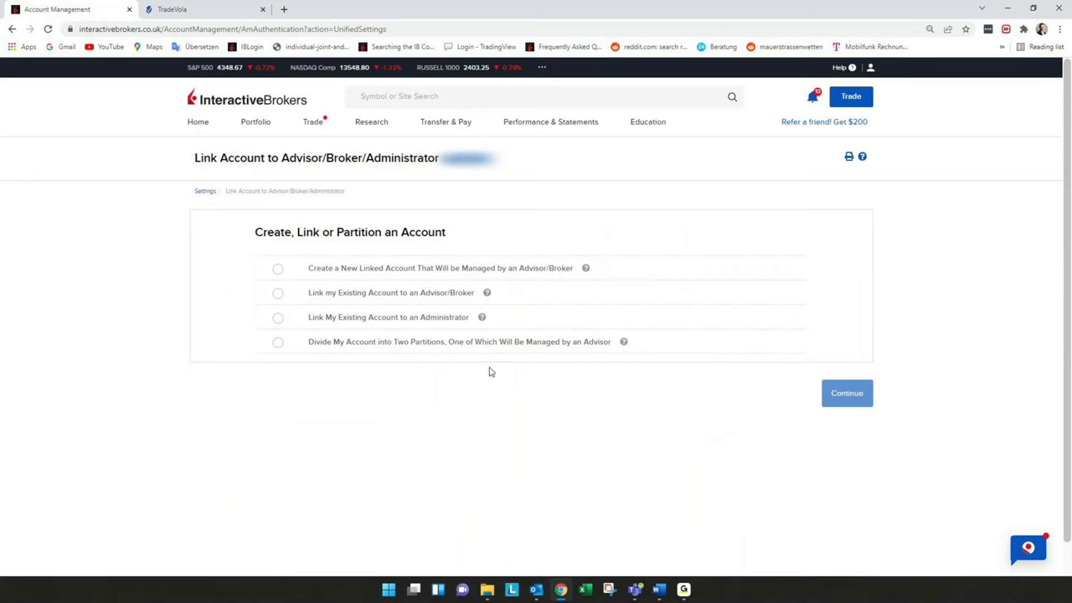
click(277, 295)
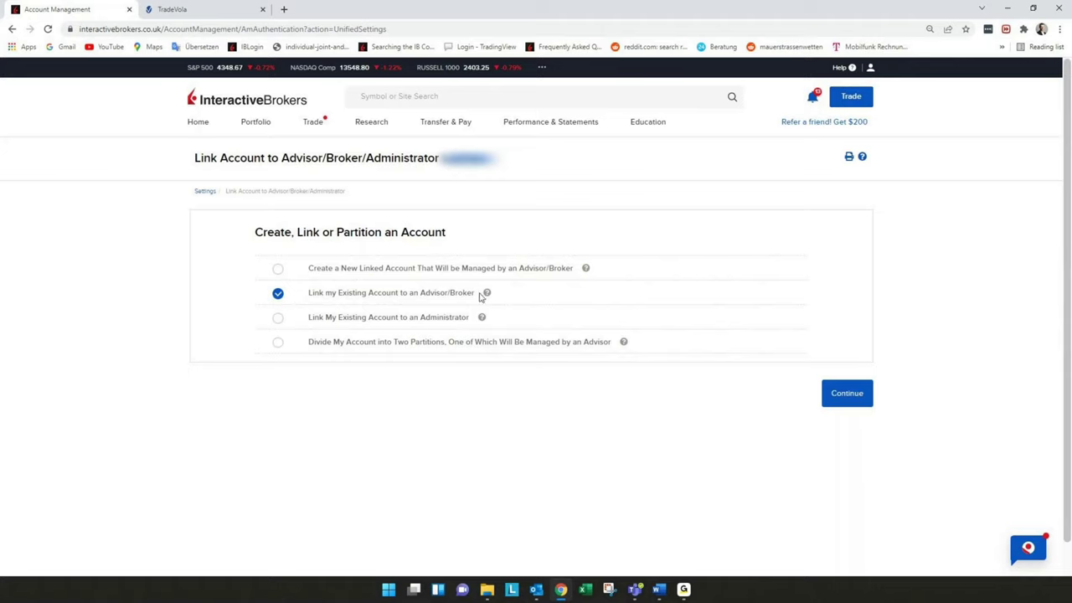
click(854, 402)
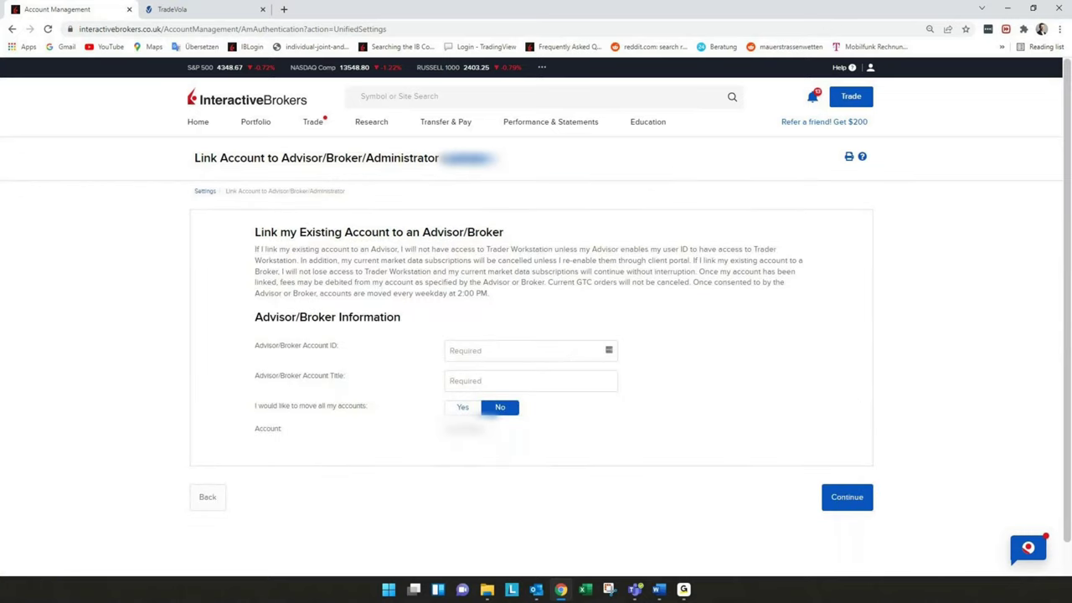
Enter the advisor's account ID and title 'TradeStation International Ltd', leaving move-all-accounts at No
click(536, 589)
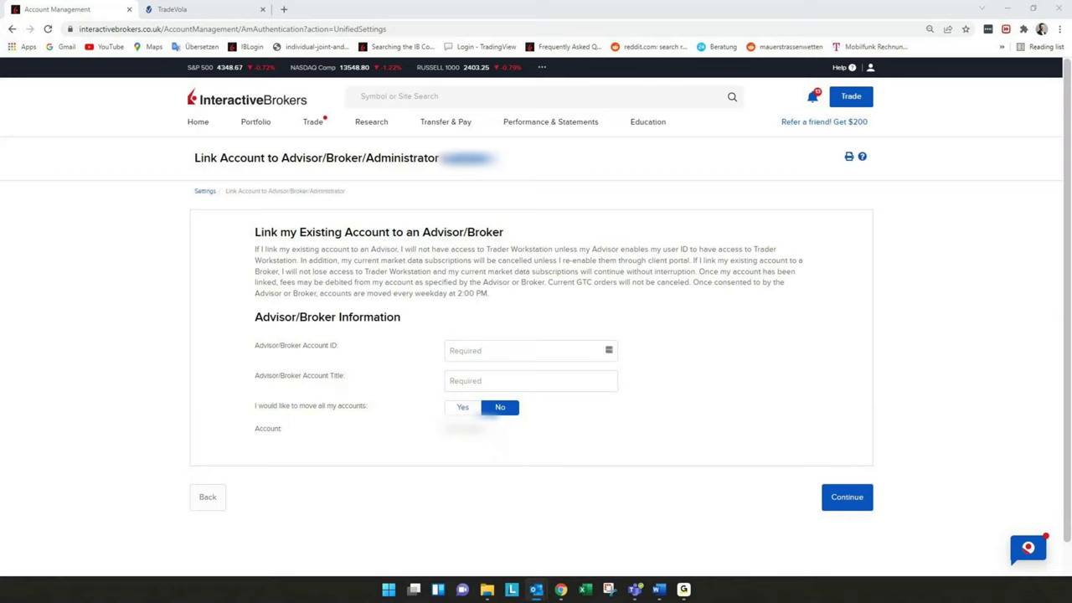
click(528, 350)
click(506, 381)
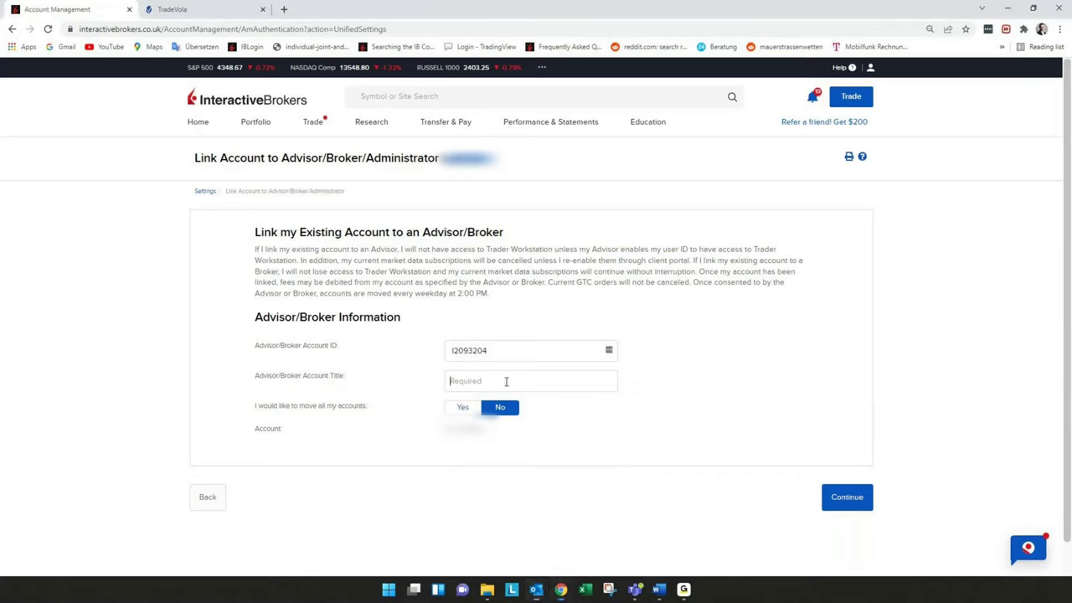
text(TradeStation International Ltd)
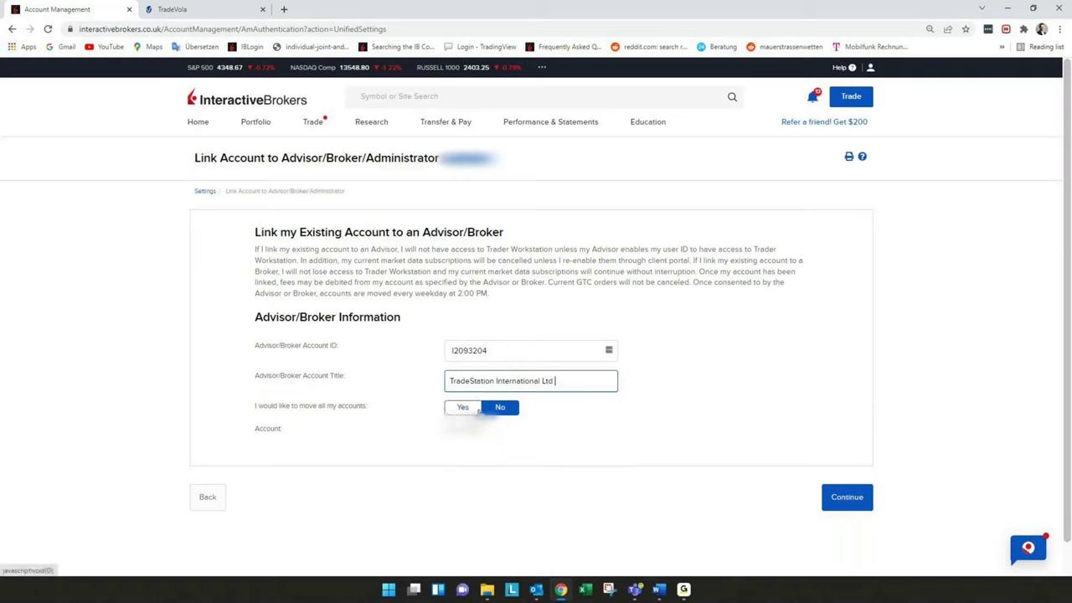
click(467, 408)
click(499, 410)
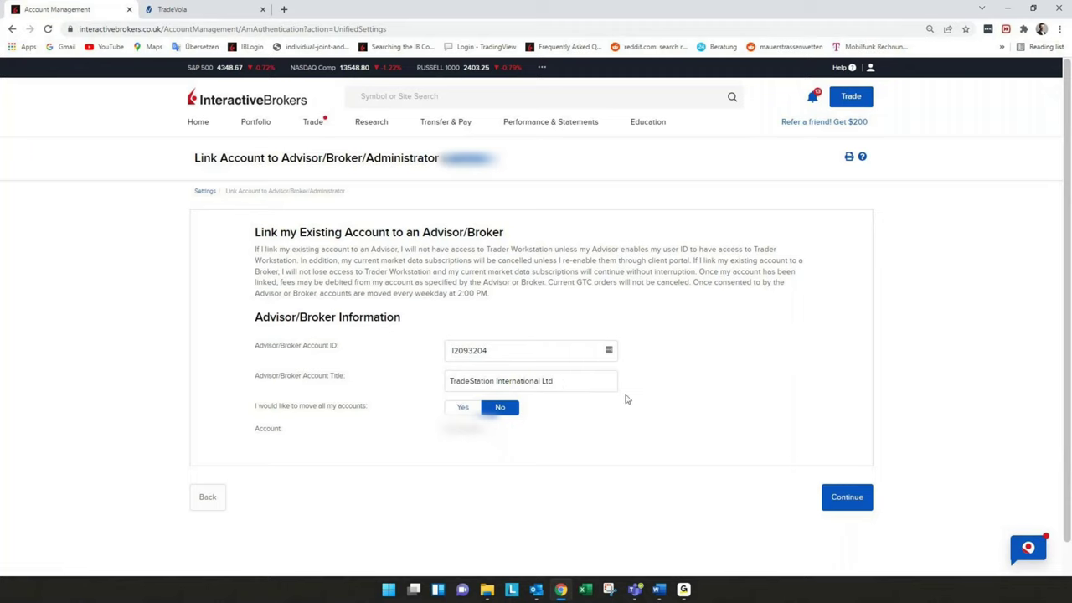
Submit the TradeStation International Ltd link request with Continue
click(849, 500)
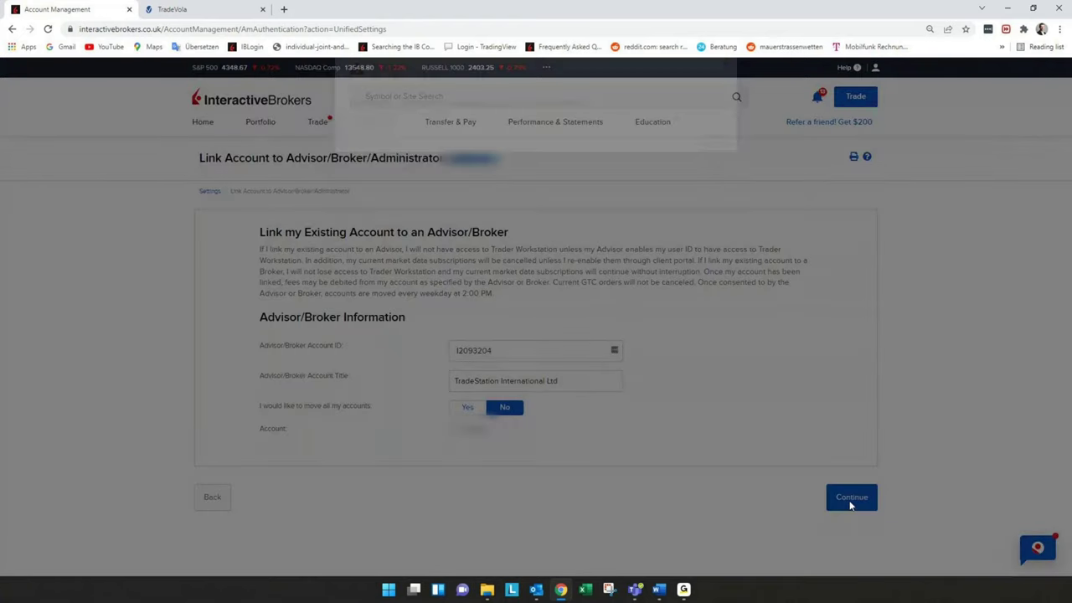